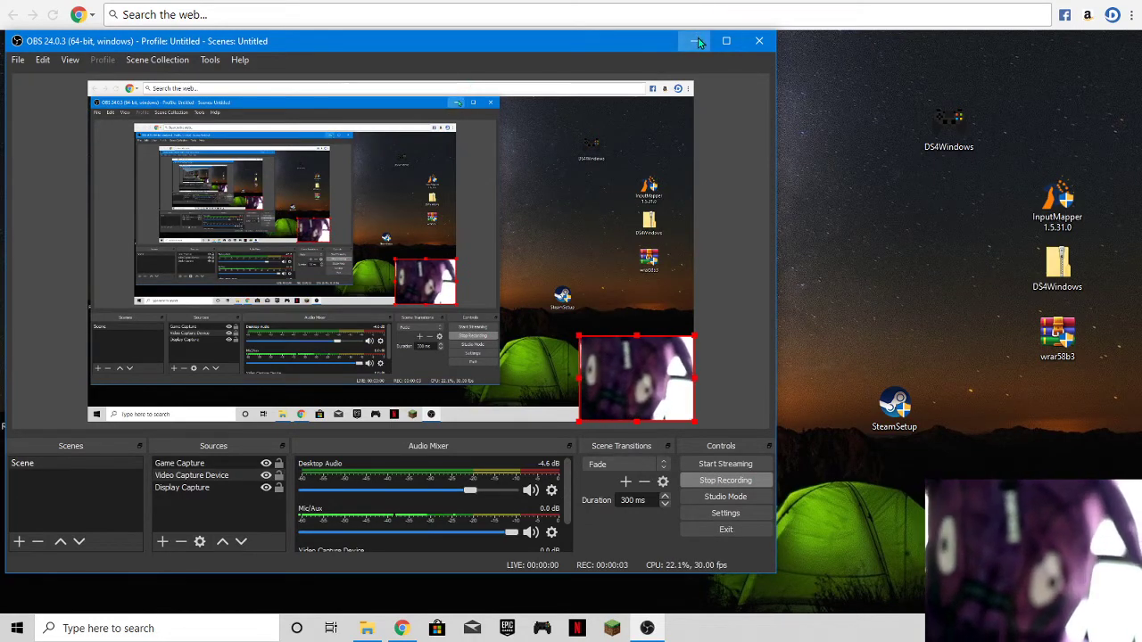
Minimise the OBS Studio window to reveal the desktop
left_click(697, 41)
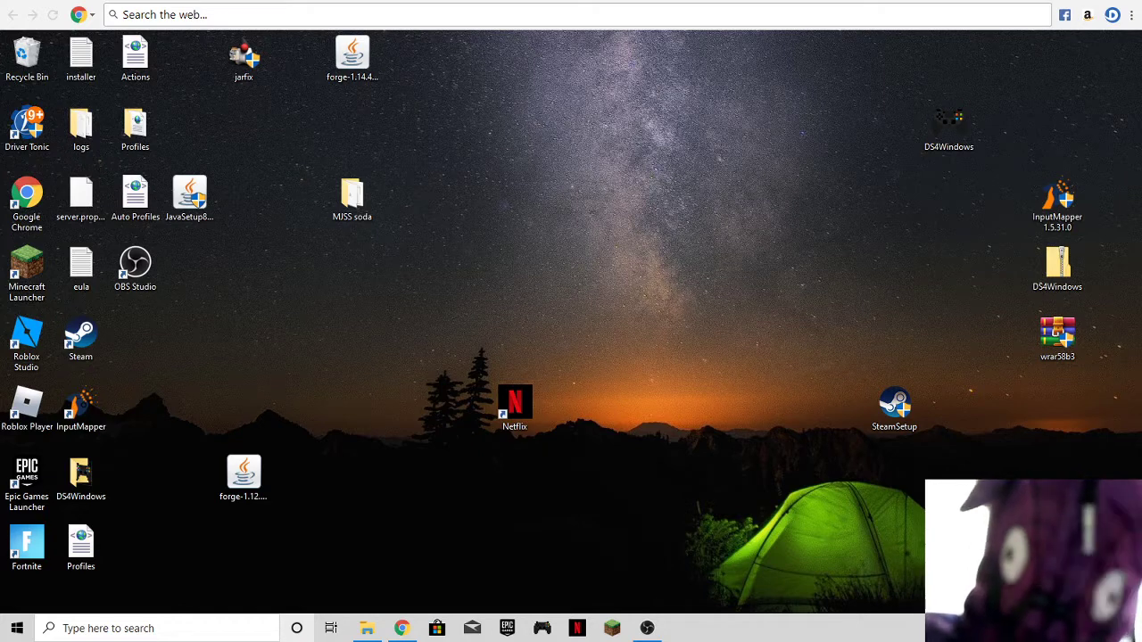
Search Windows for 'settings' and launch the Settings app from the results
left_click(296, 628)
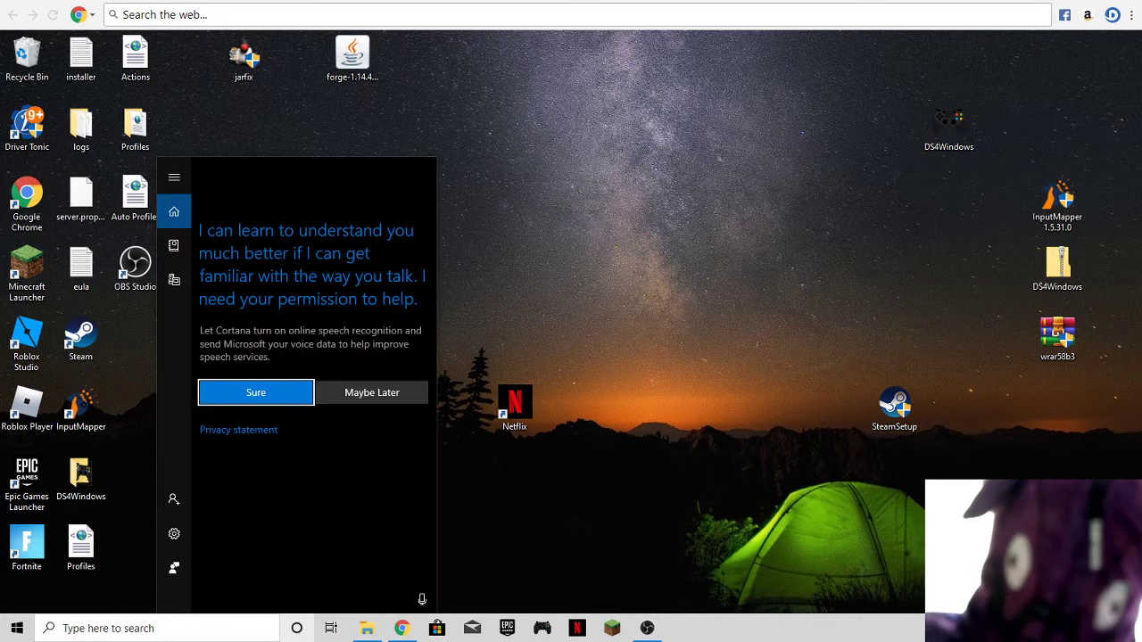
left_click(174, 635)
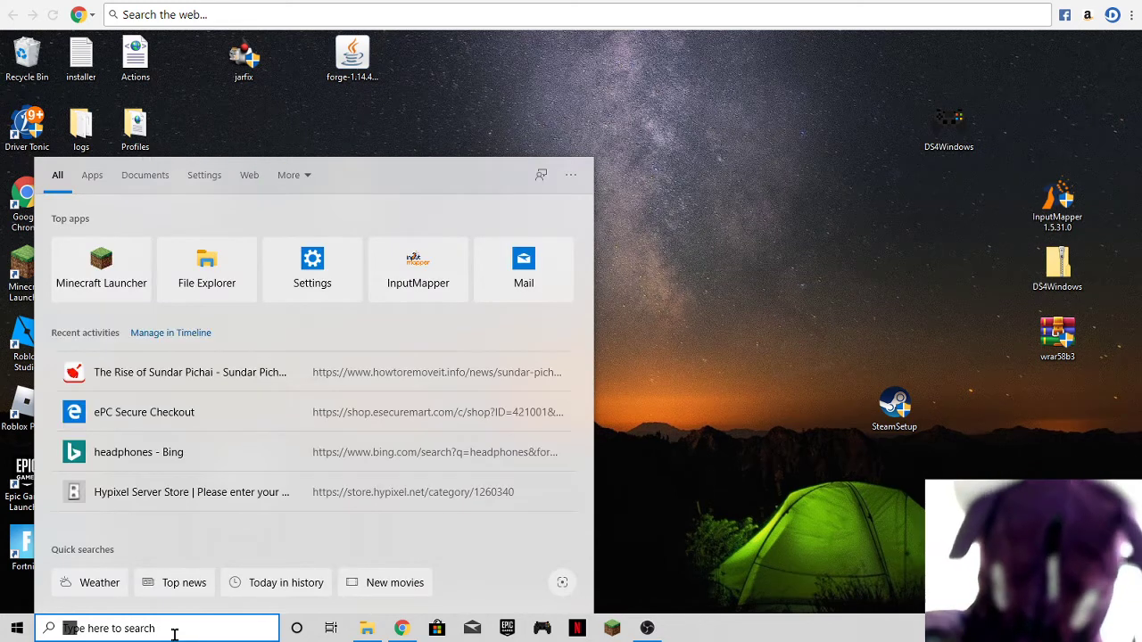
type("se")
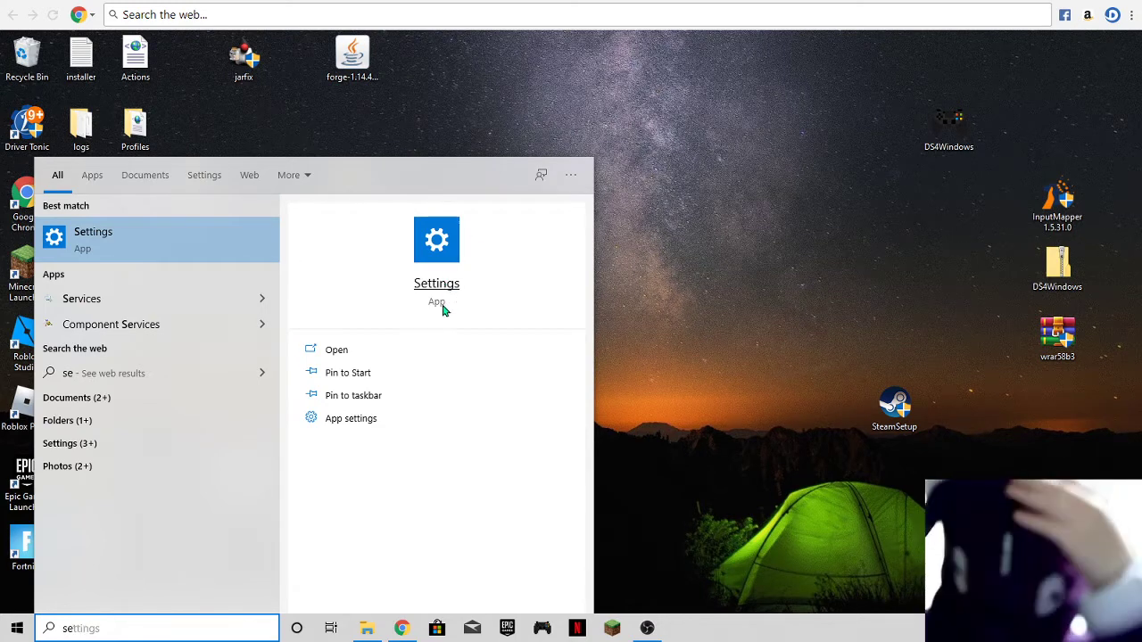
left_click(443, 309)
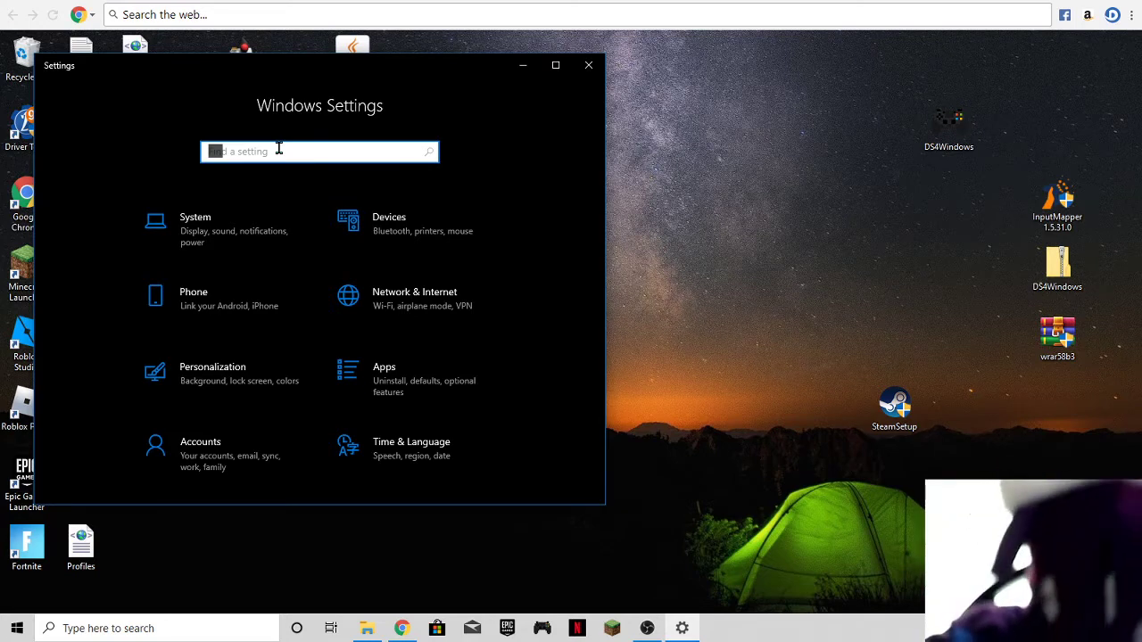
Search Settings for 'control panel' and open the All Control Panel Items list
type("co")
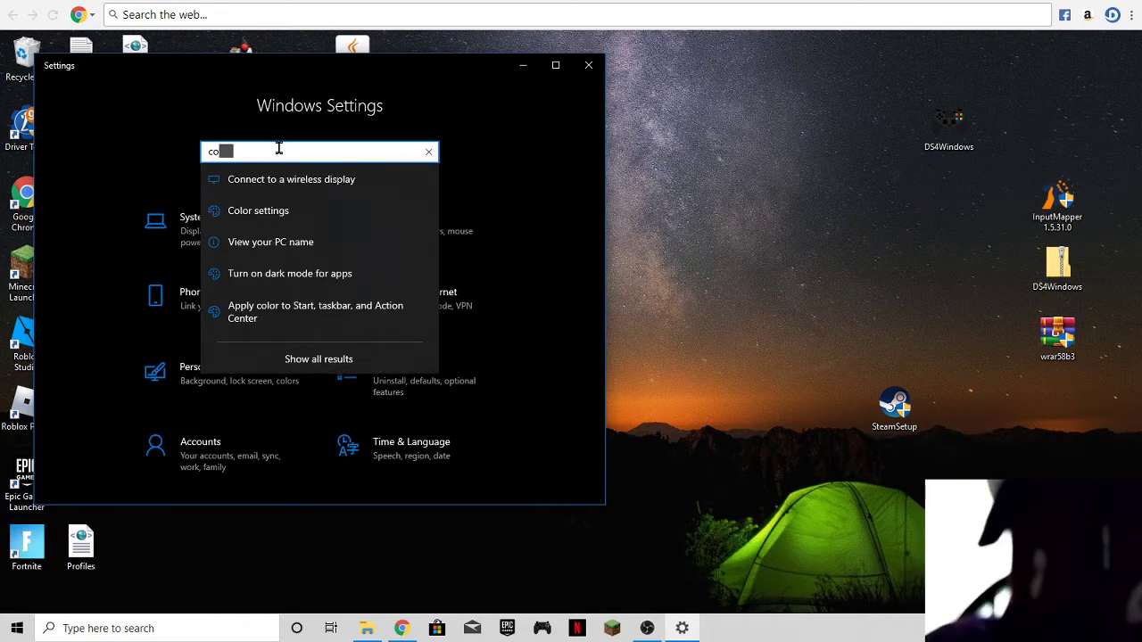
type("n")
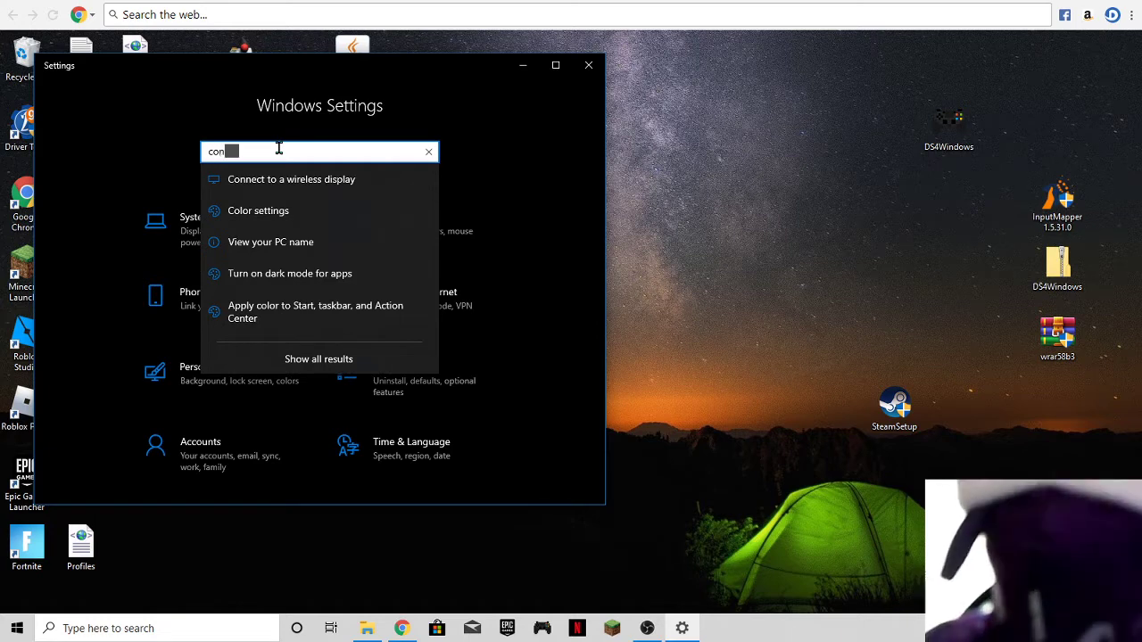
type("t")
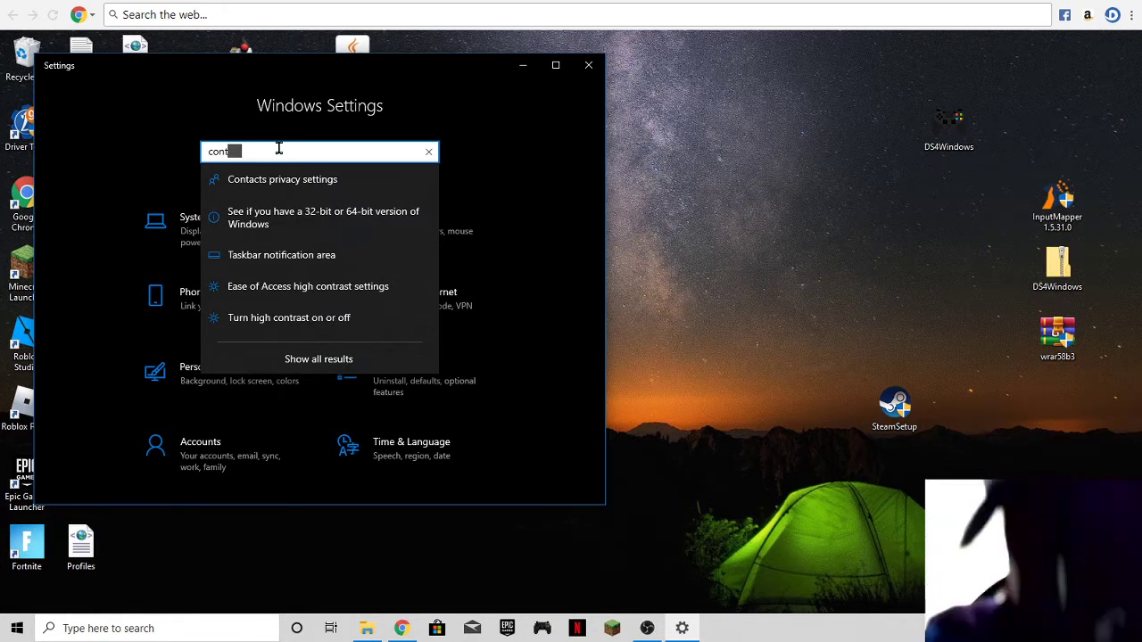
type("ro")
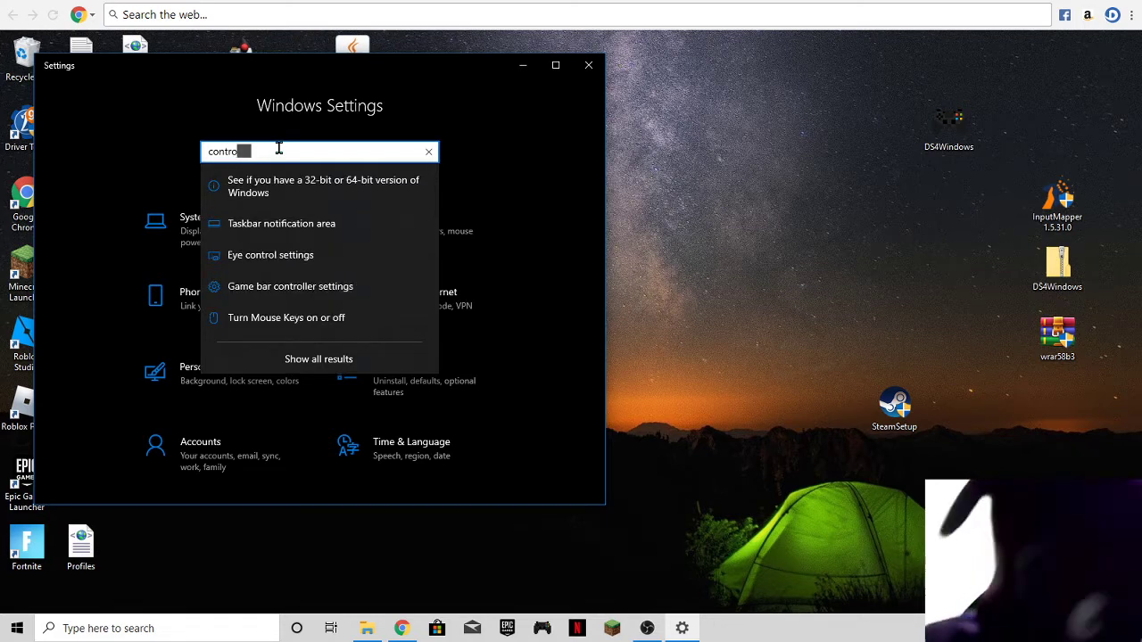
type("l")
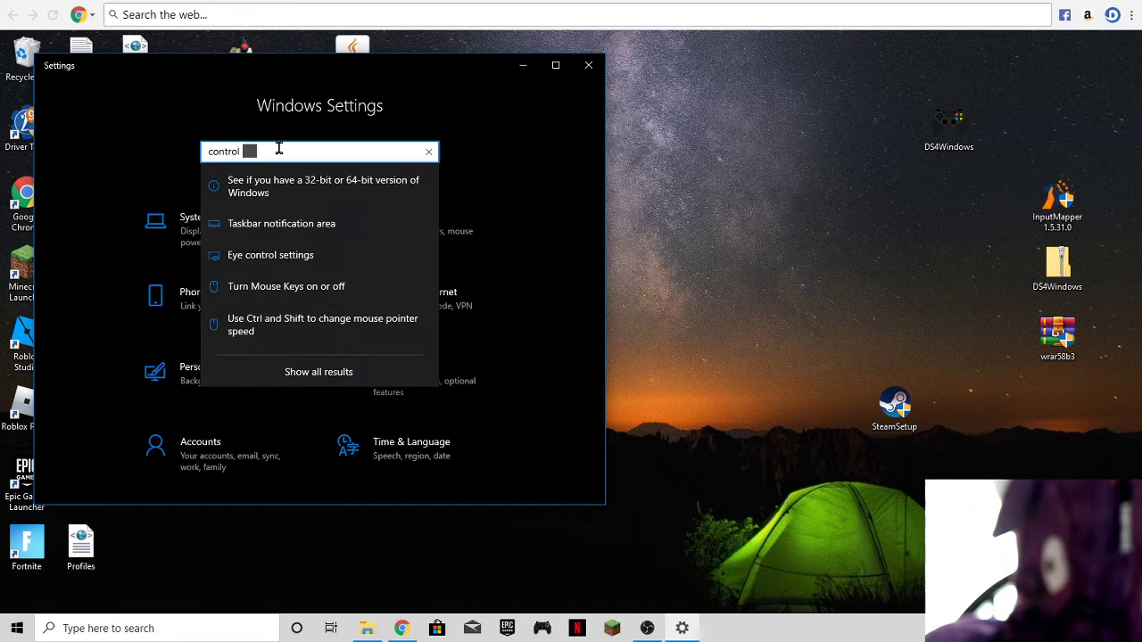
type(" p")
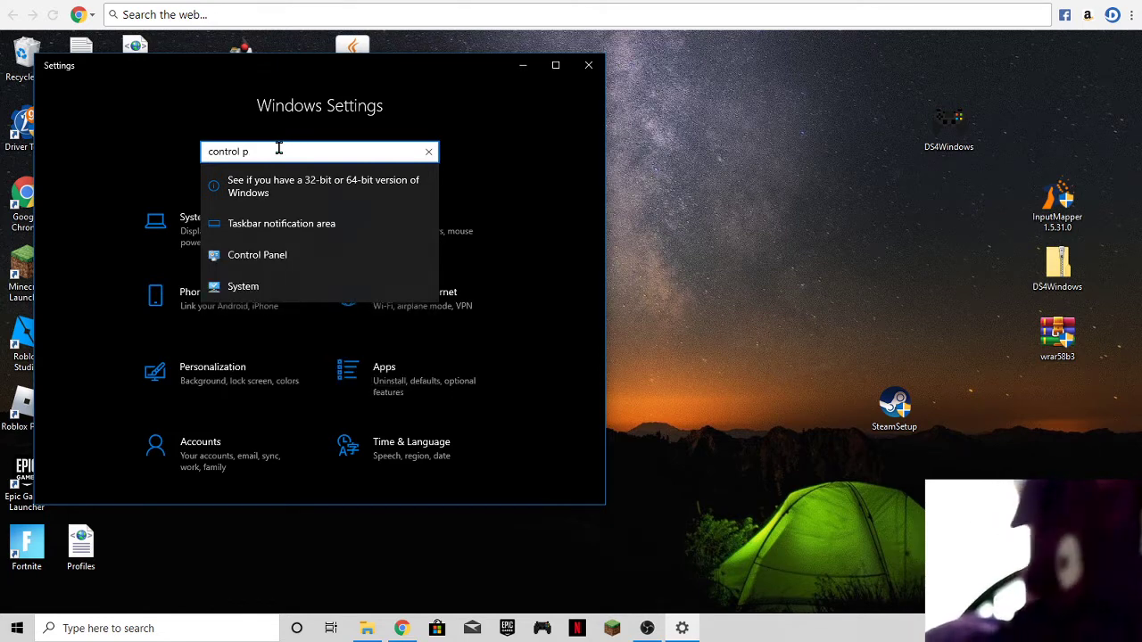
left_click(260, 255)
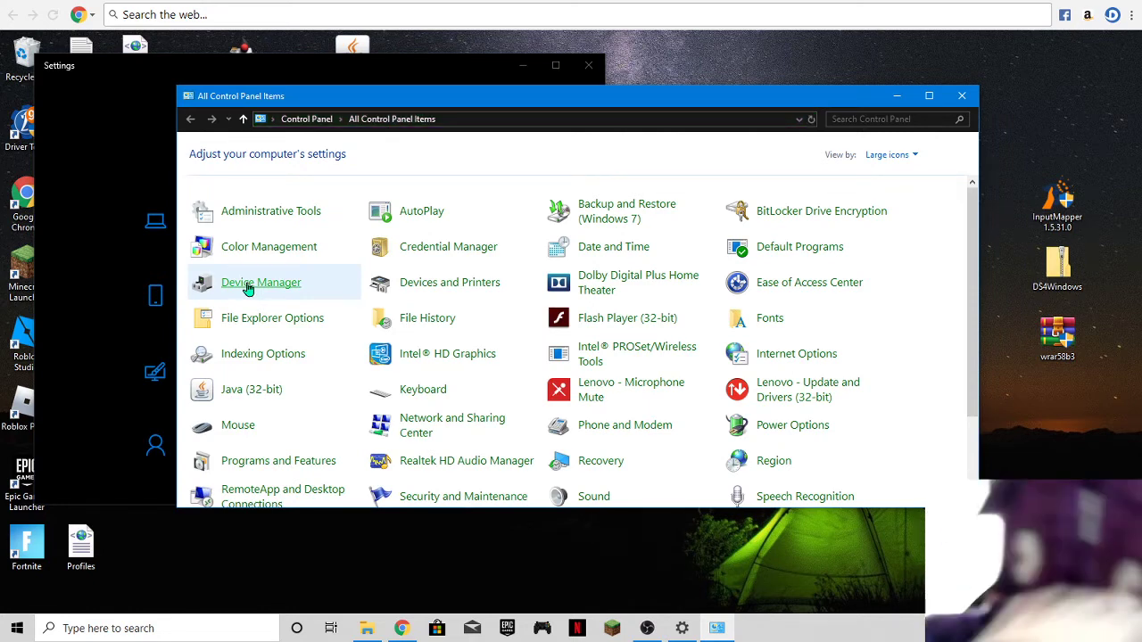
Launch Device Manager and expand Cameras to list Integrated Camera and USB2.0 PC CAMERA
left_click(249, 287)
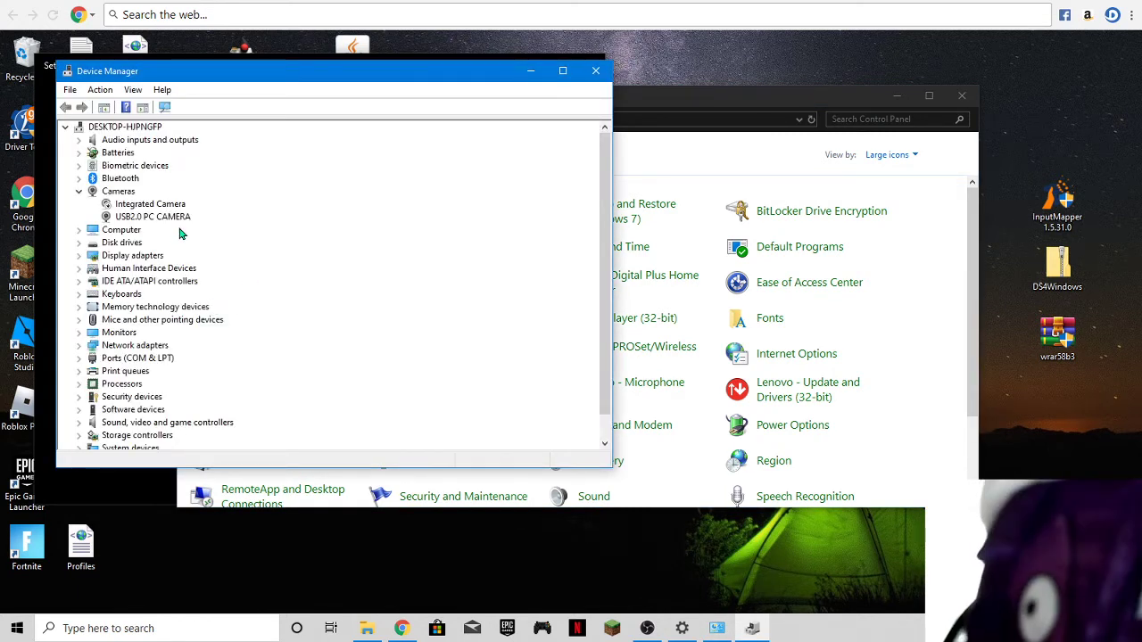
left_click(93, 193)
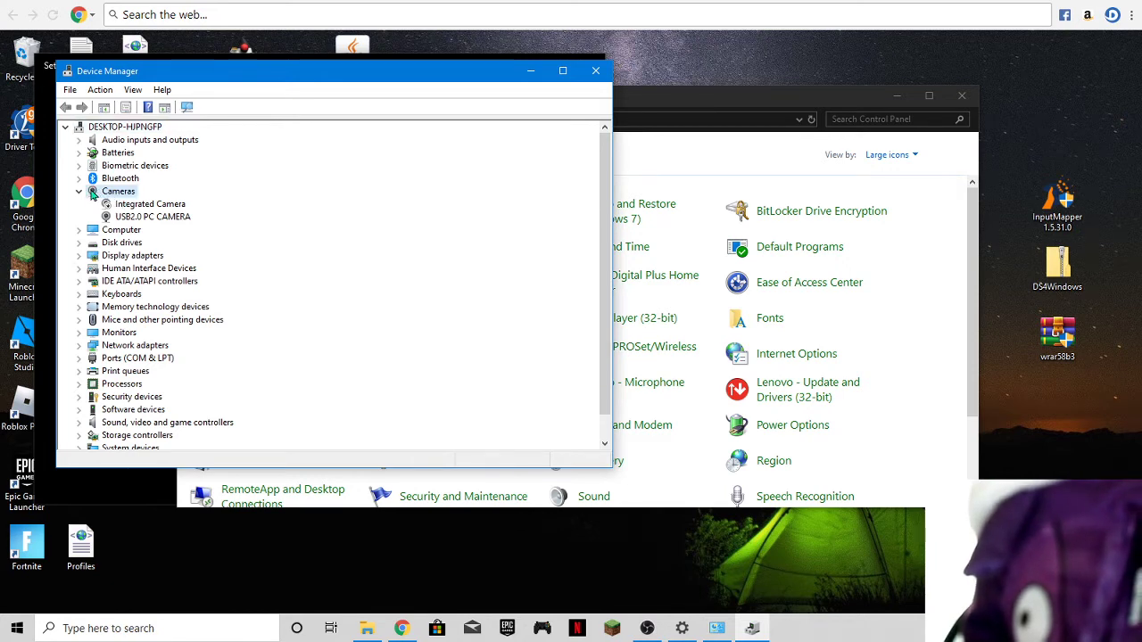
left_click(79, 192)
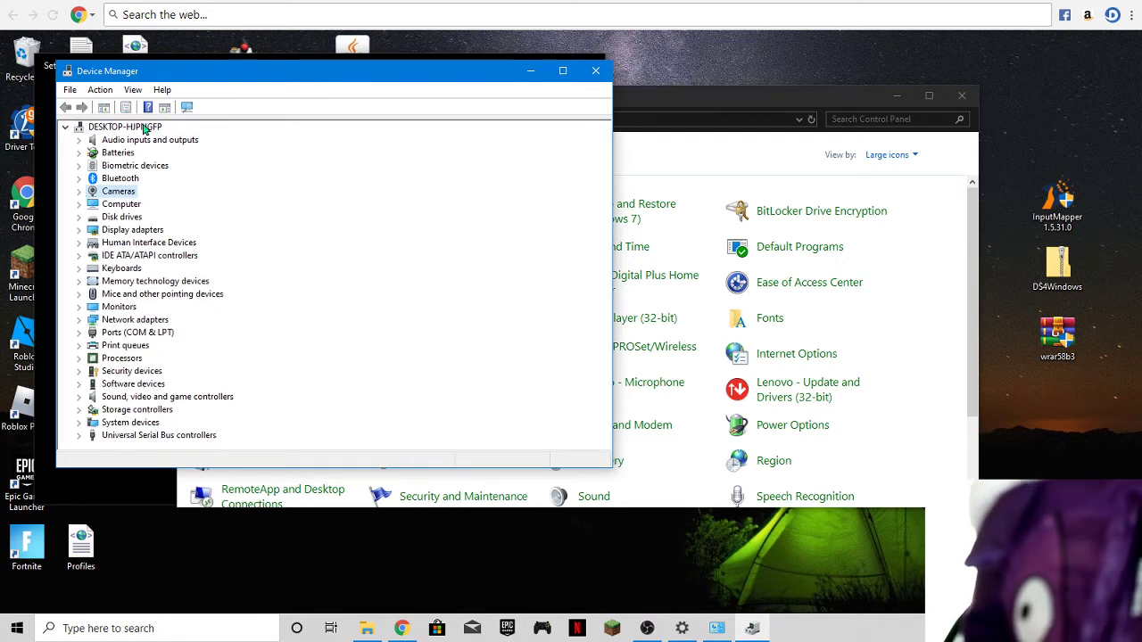
double_click(117, 195)
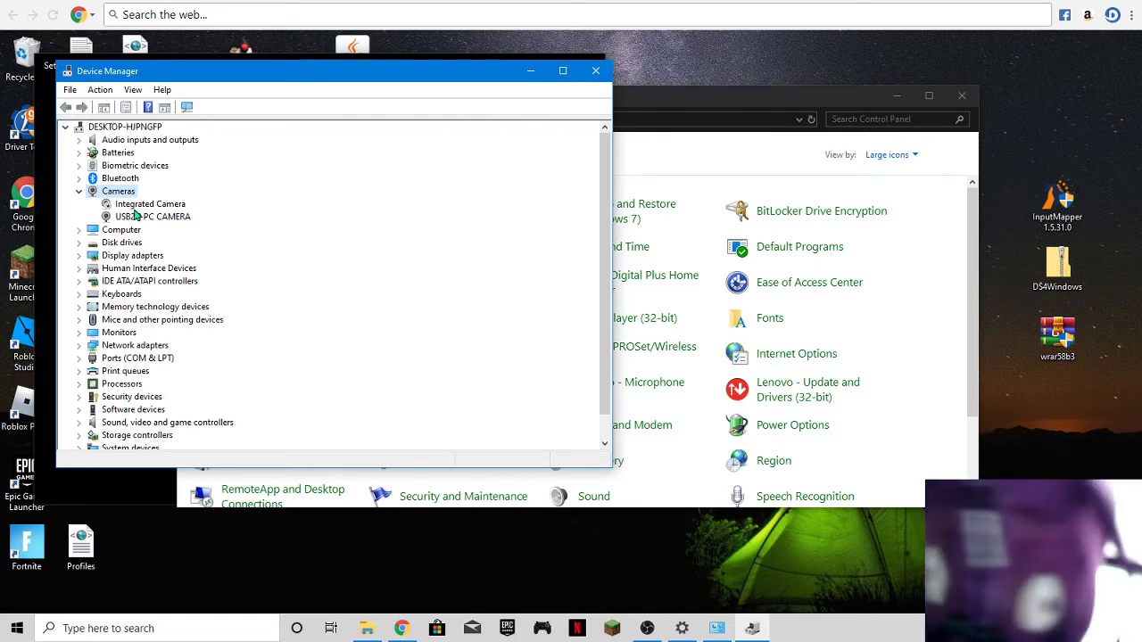
Review Integrated Camera's properties, then enable the device from its right-click menu
left_click(147, 205)
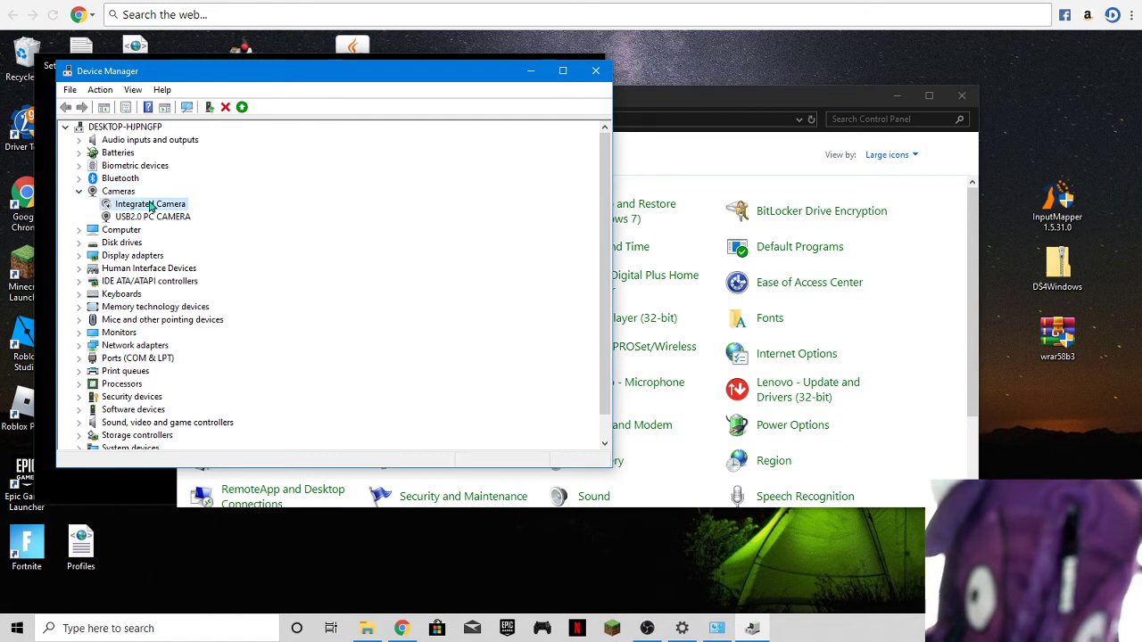
double_click(150, 205)
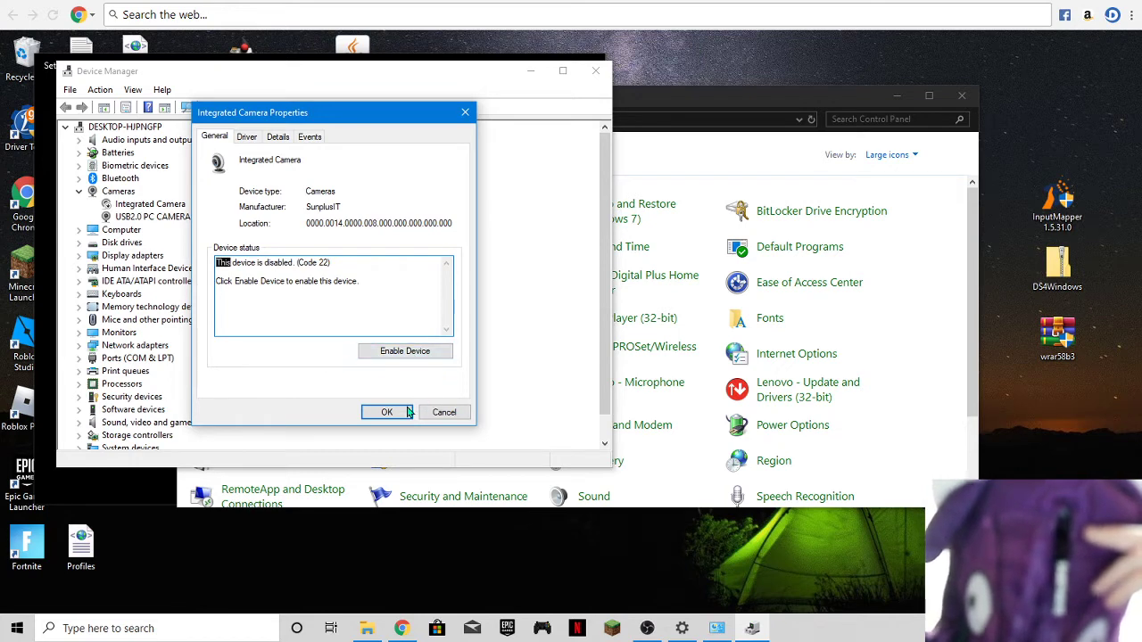
left_click(443, 412)
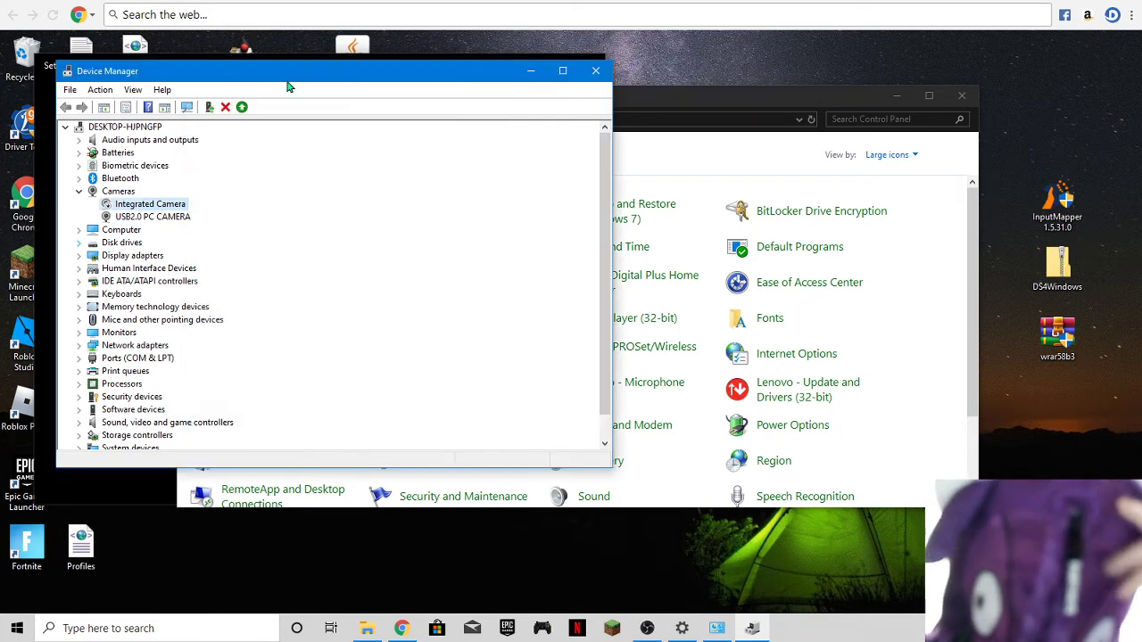
right_click(163, 210)
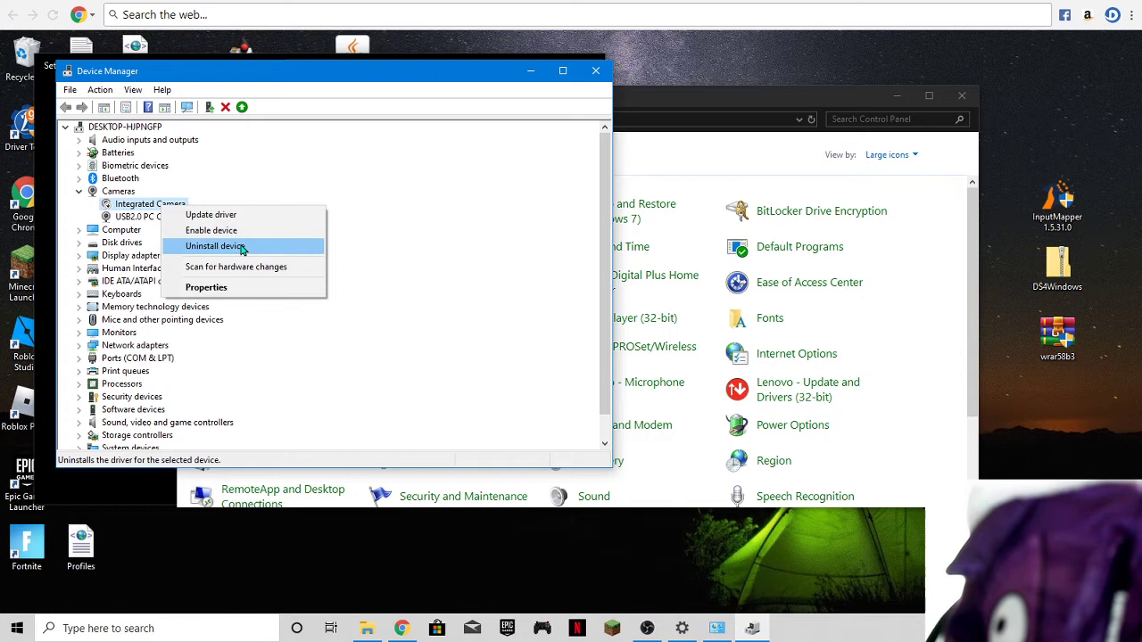
left_click(189, 231)
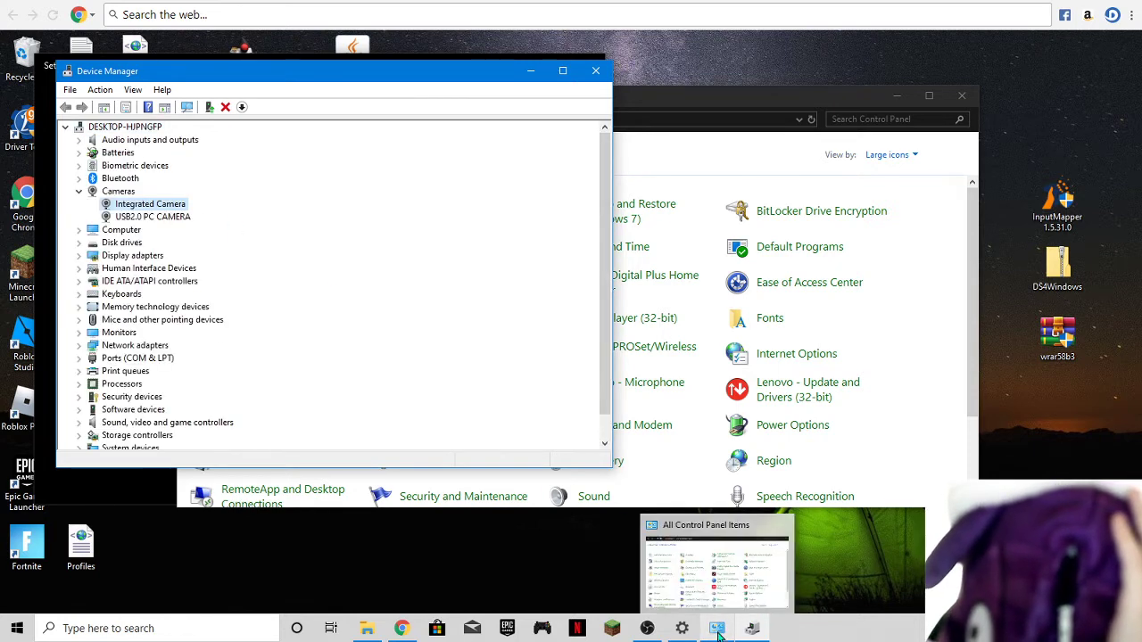
mouse_move(647, 571)
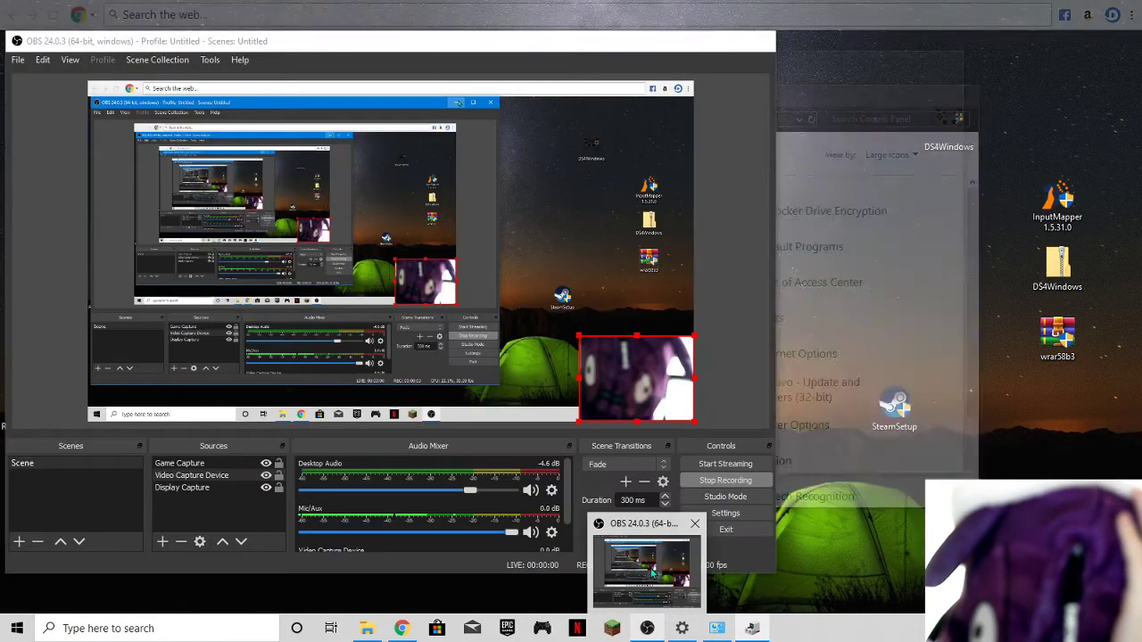
View the OBS camera preview, then bring Device Manager back to the front
left_click(650, 570)
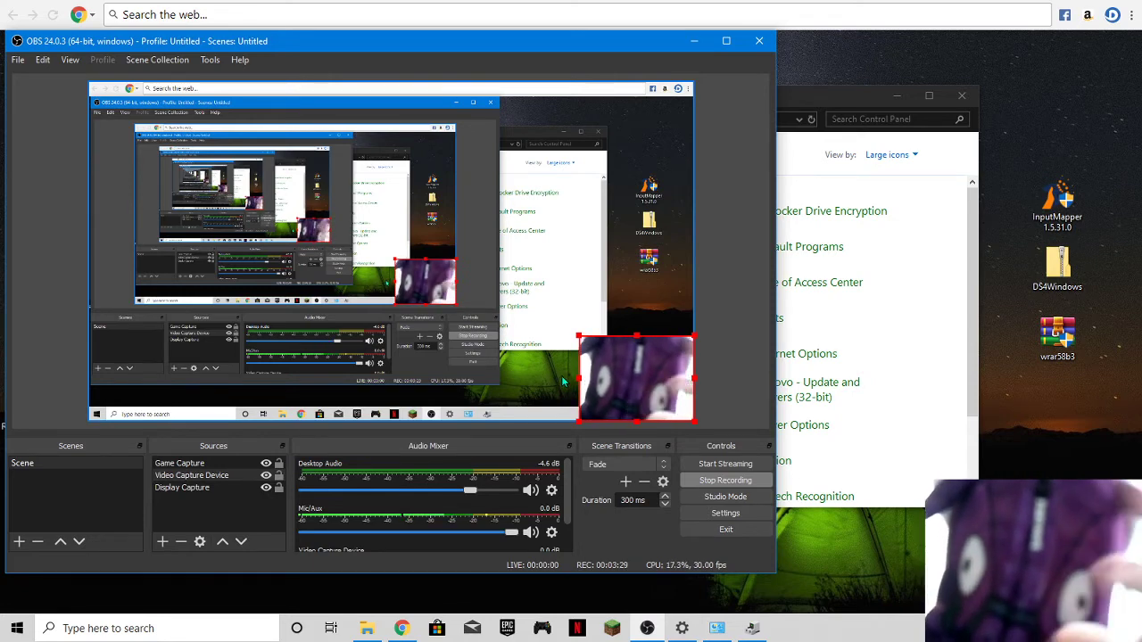
left_click(747, 629)
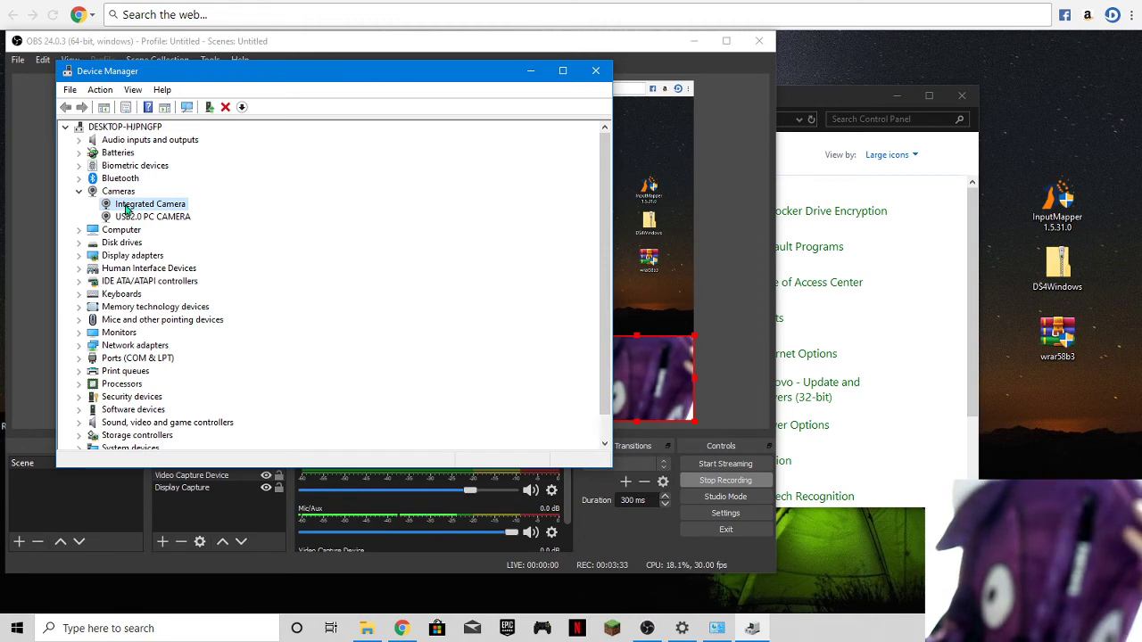
Disable the Integrated Camera and confirm the warning with Yes
right_click(128, 207)
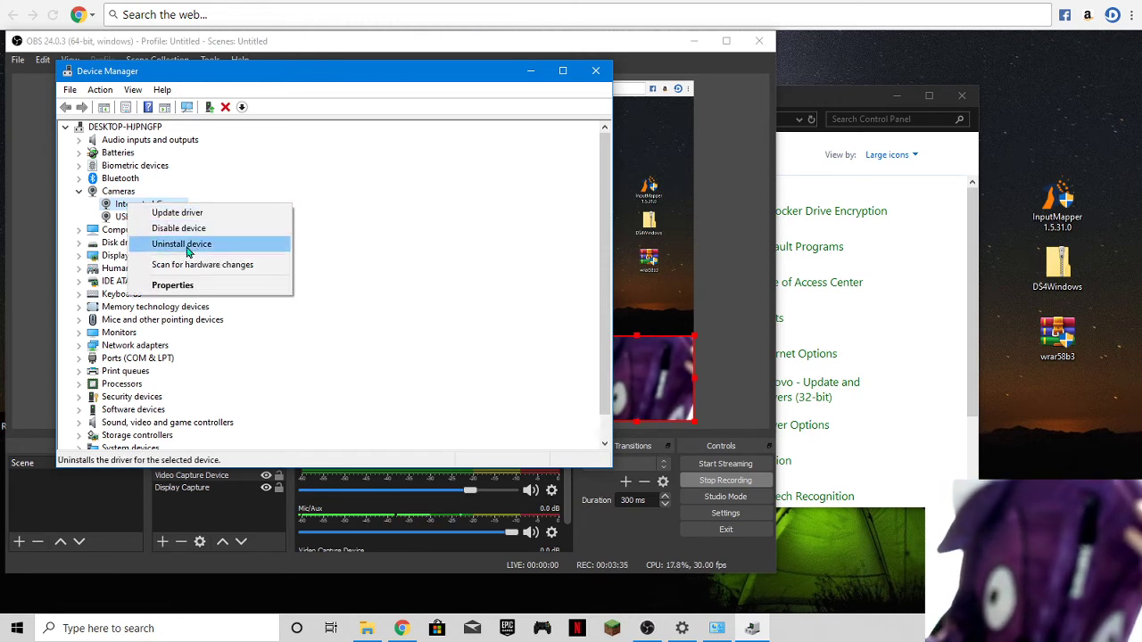
left_click(187, 230)
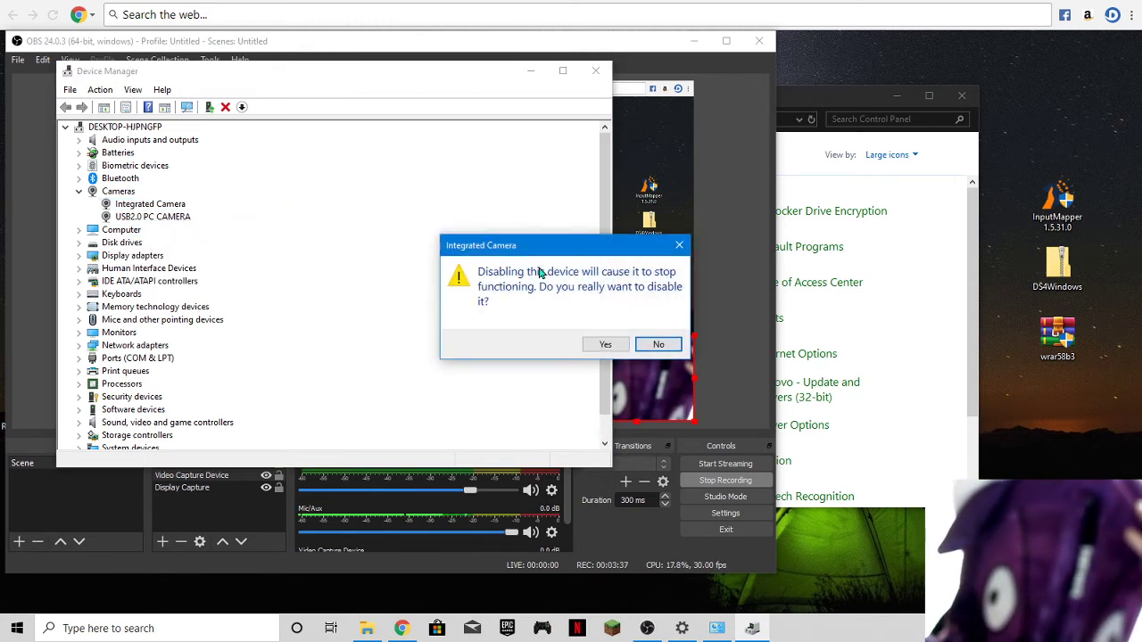
left_click(607, 345)
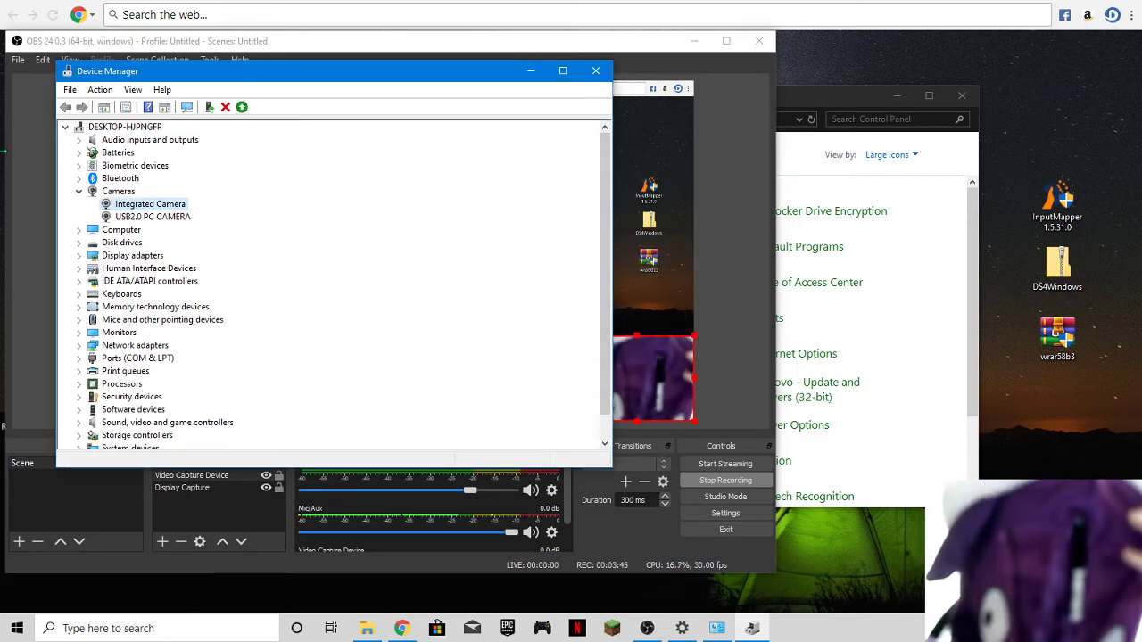
Leave USB2.0 PC CAMERA enabled, dismissing its menu, and bring OBS to the front
left_click(150, 218)
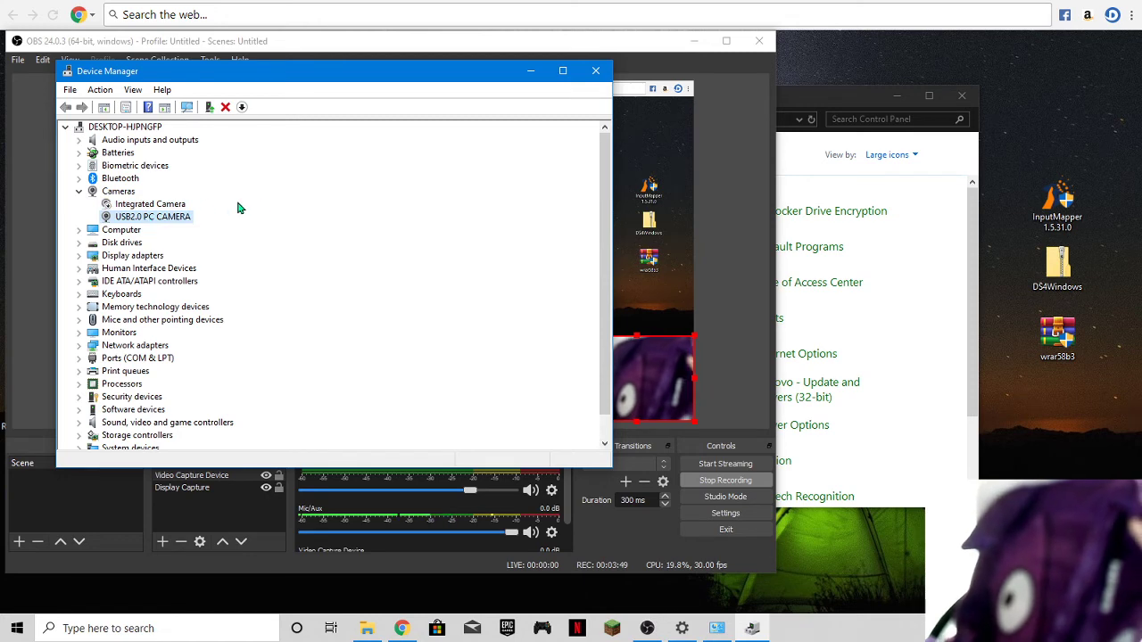
right_click(139, 221)
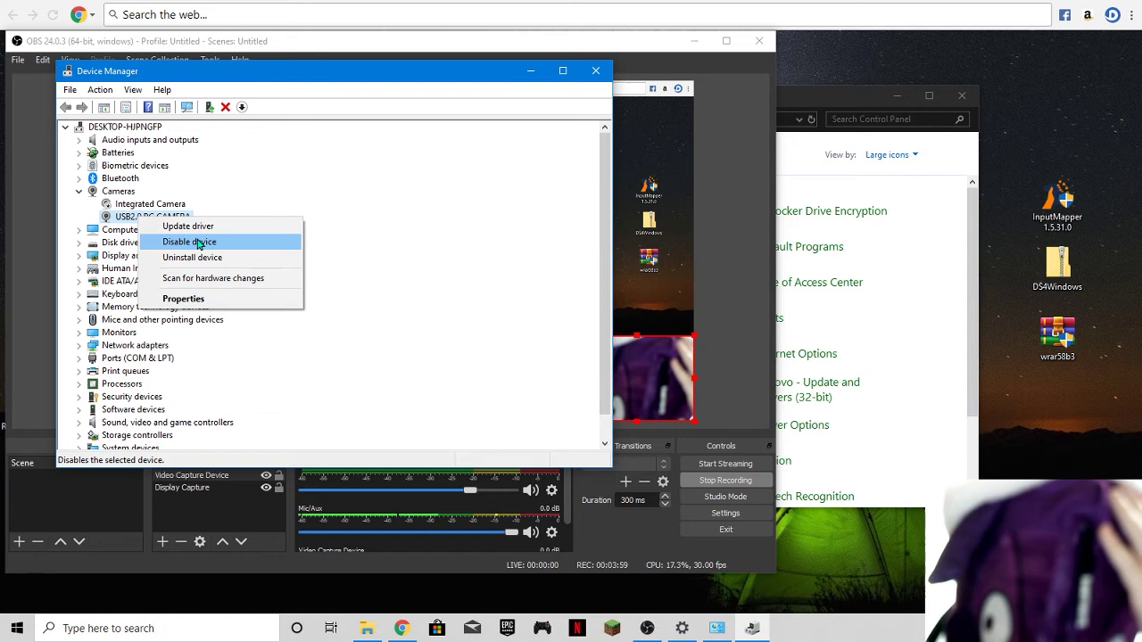
left_click(421, 248)
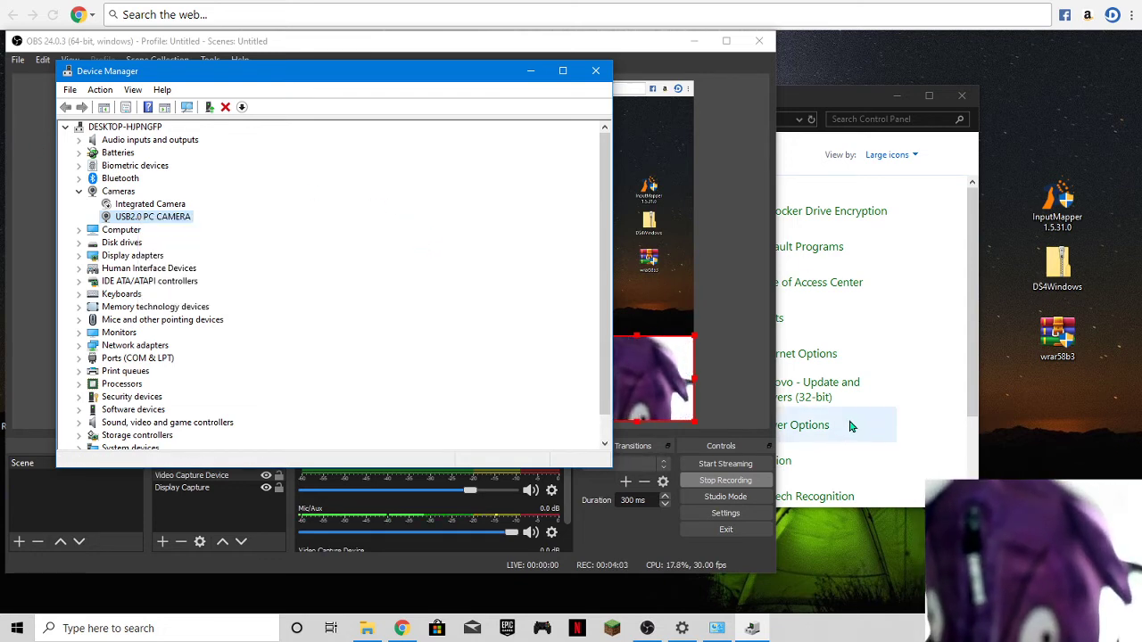
left_click(654, 630)
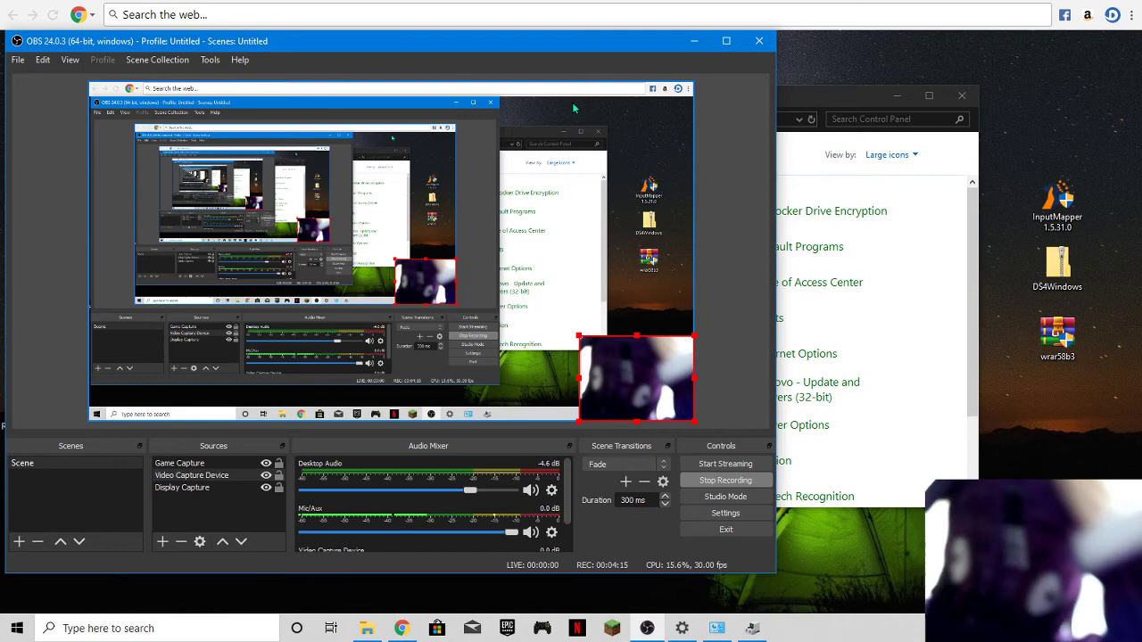
Minimise OBS and close Device Manager, Control Panel and Windows Settings
left_click(644, 629)
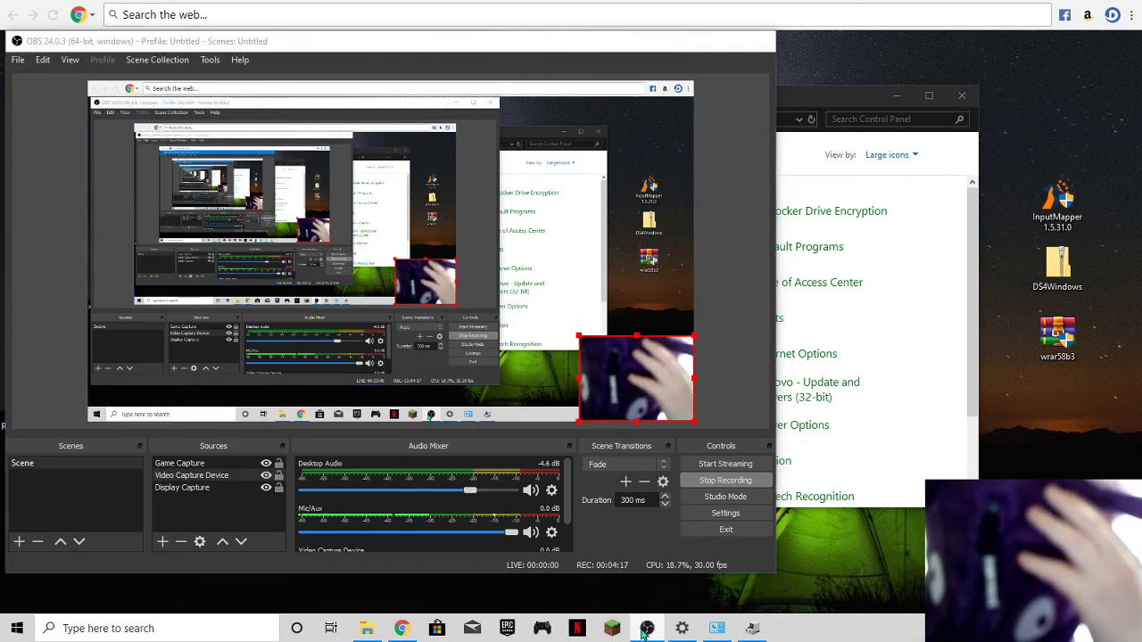
left_click(596, 75)
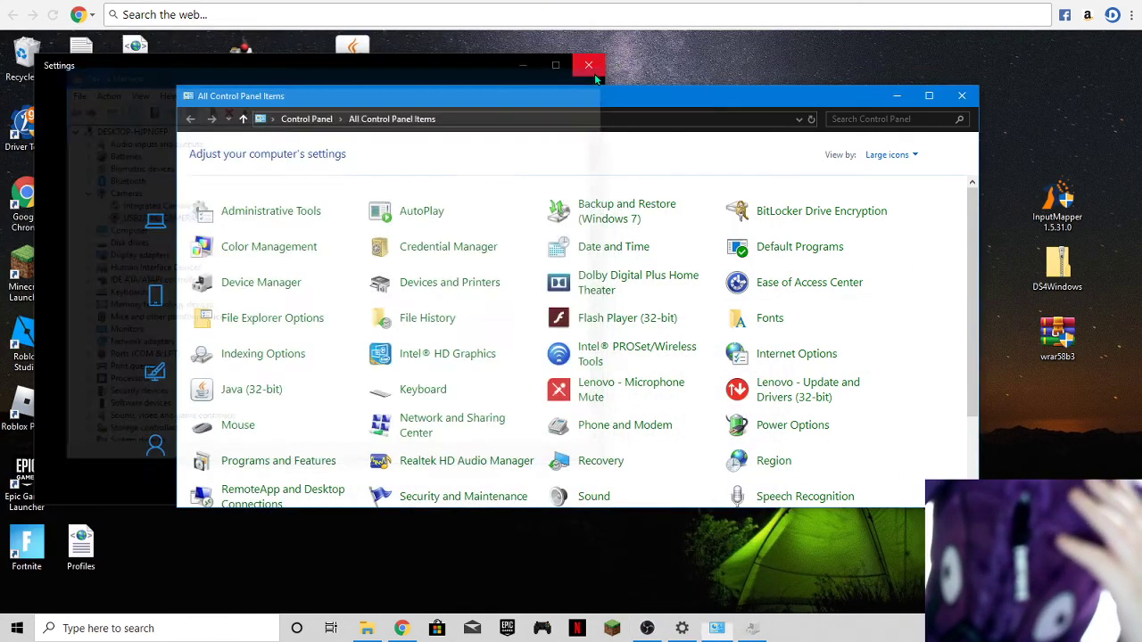
left_click(961, 96)
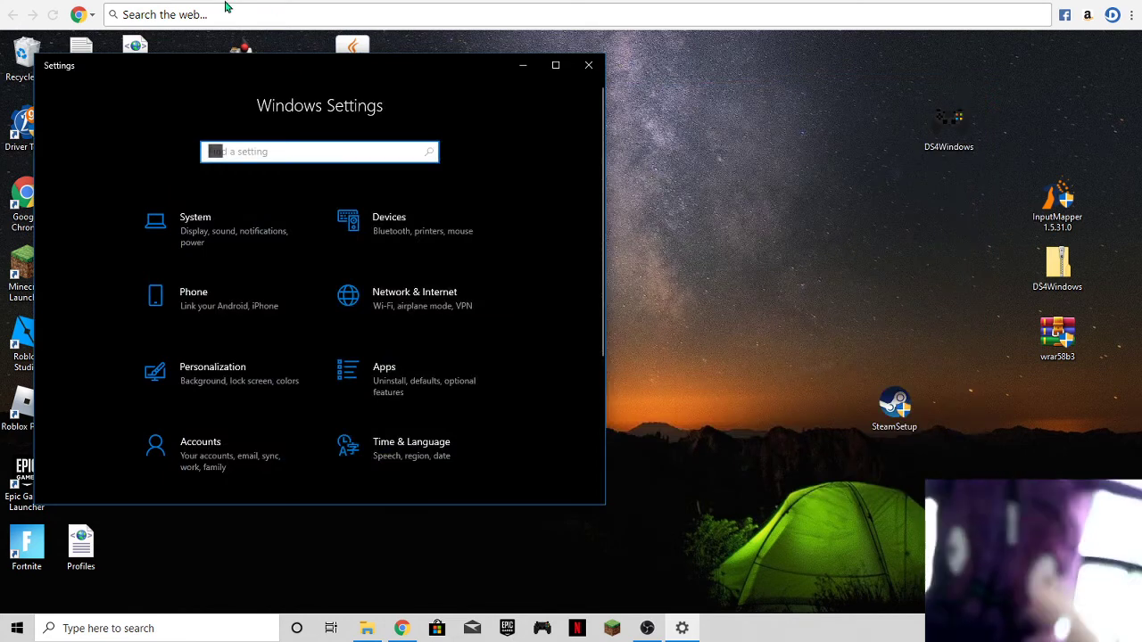
left_click(590, 67)
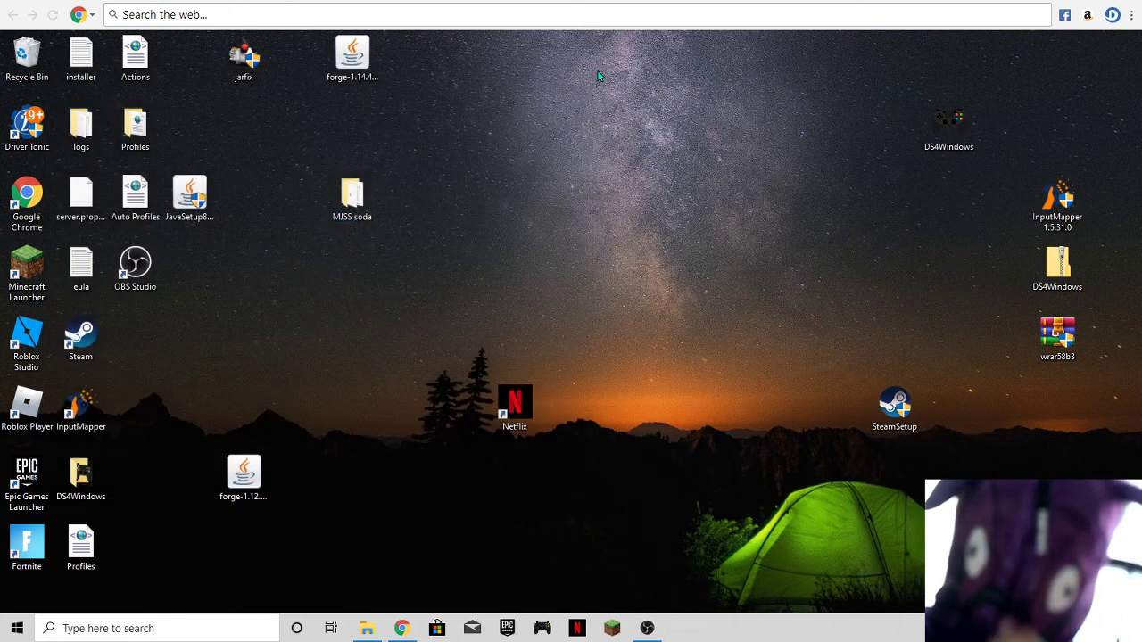